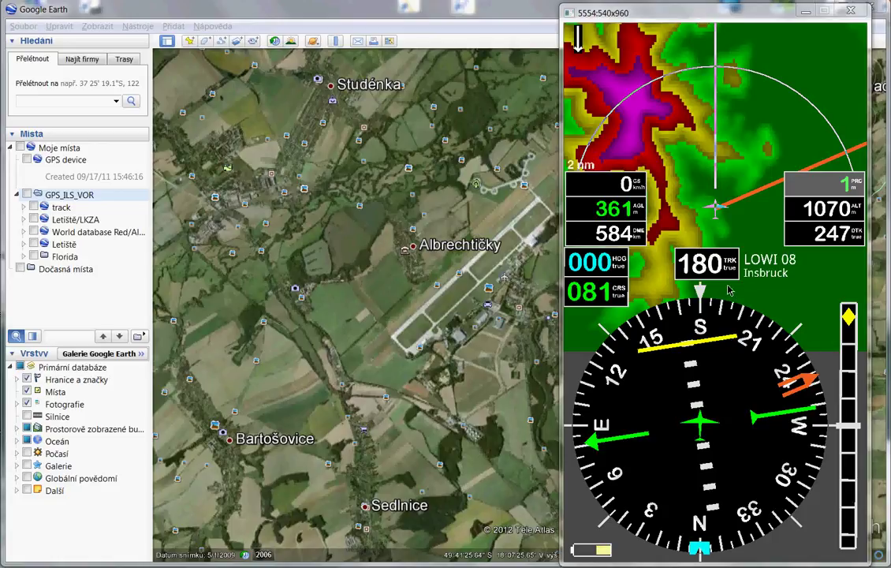
# Start a new navigation item of type ILS in the emulator and review the fields its form requires.
pyautogui.click(728, 290)
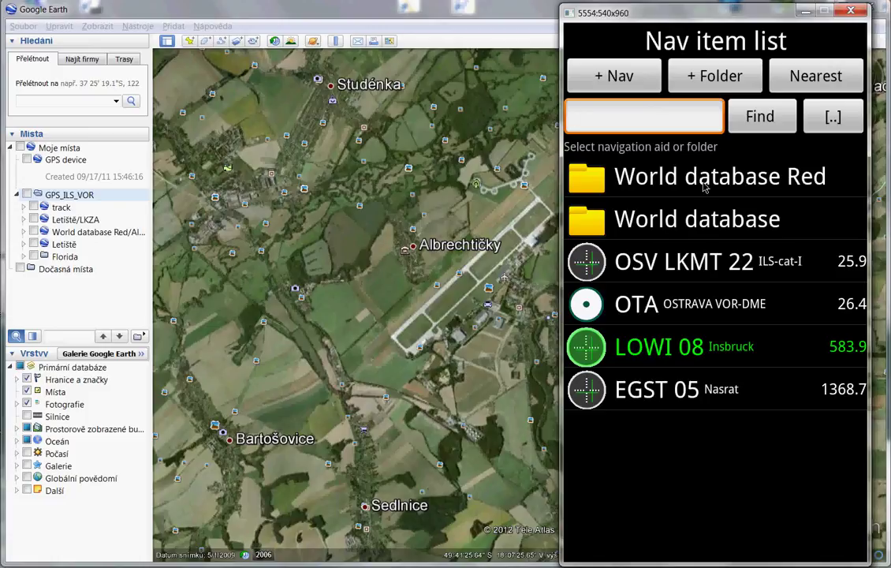
pyautogui.click(622, 75)
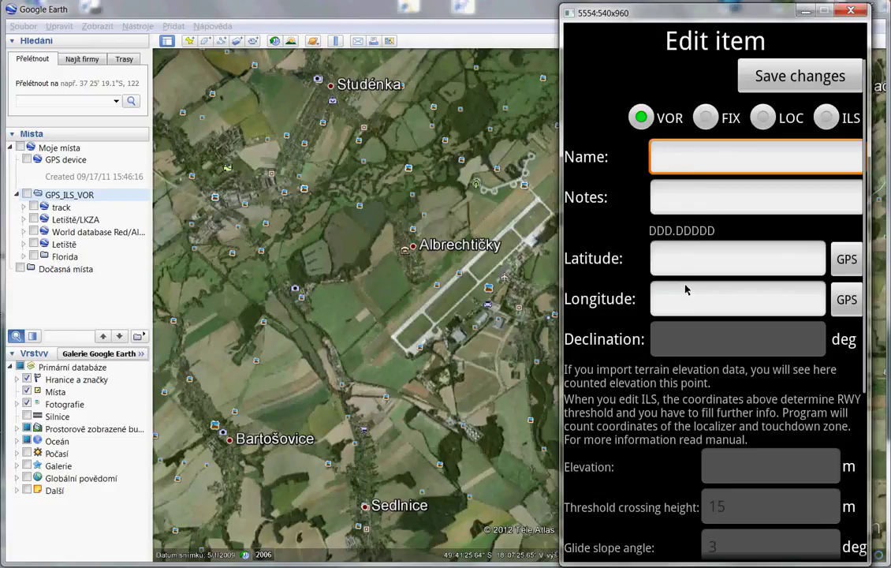
pyautogui.click(832, 117)
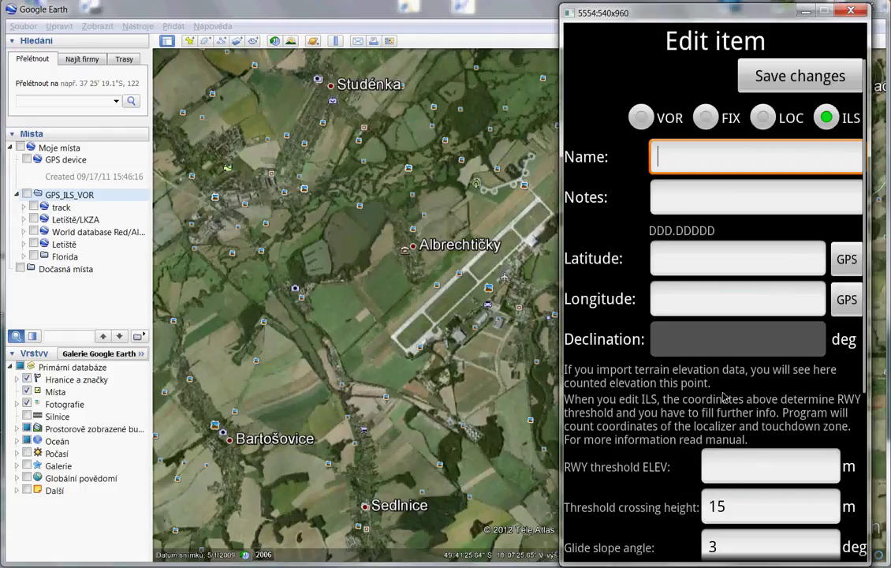
pyautogui.scroll(-1, 720, 304)
pyautogui.scroll(-2, 720, 305)
pyautogui.scroll(1, 730, 260)
pyautogui.scroll(1, 731, 260)
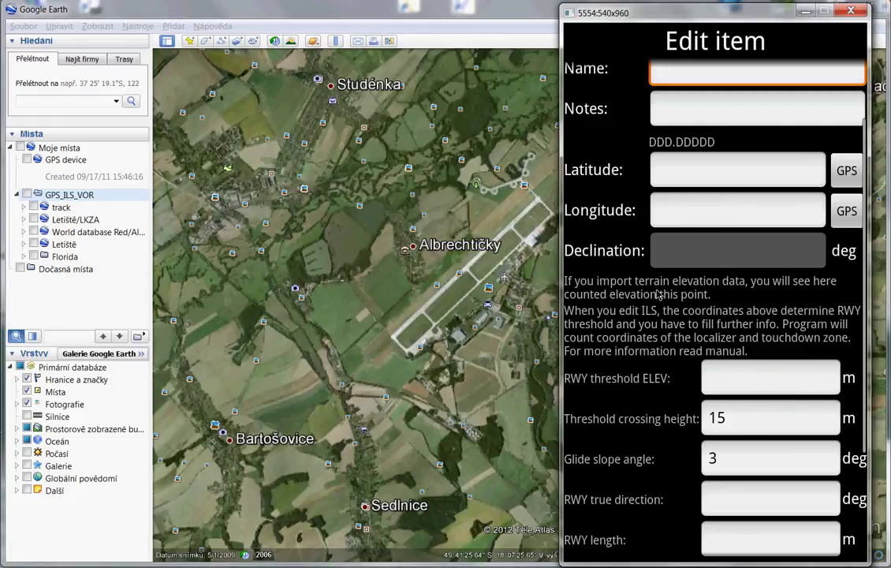
pyautogui.scroll(1, 663, 384)
pyautogui.scroll(1, 662, 384)
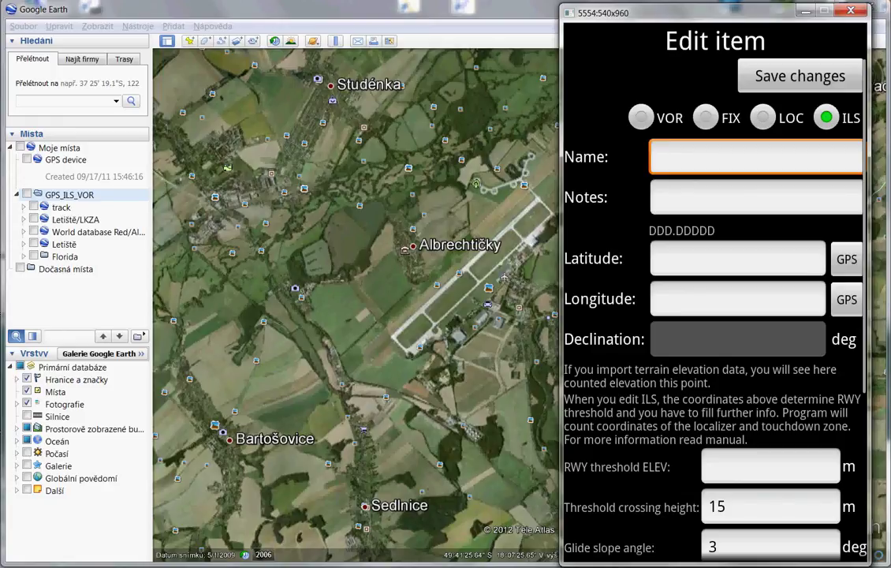
# Switch to Google Earth and frame the whole airport runway southeast of Albrechtičky at closer zoom.
pyautogui.hotkey('alt', 'Tab')
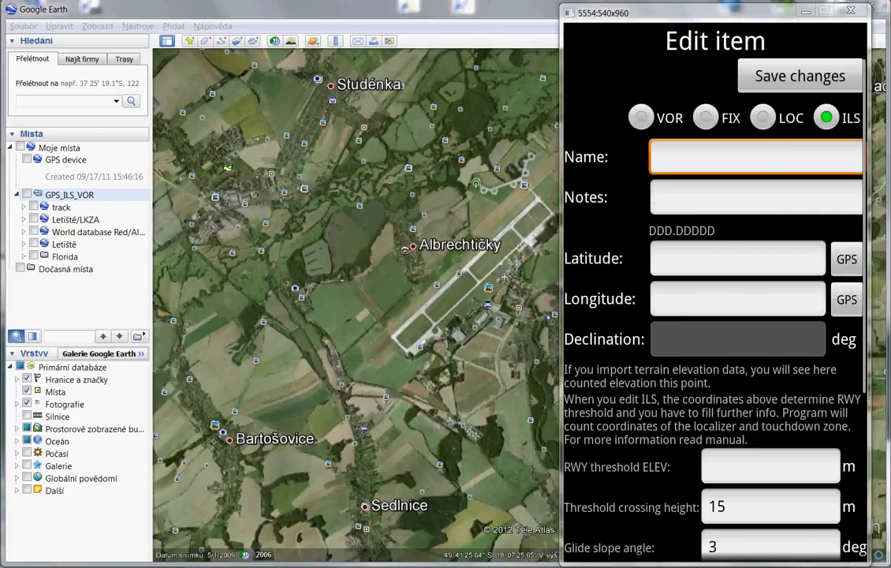
pyautogui.hotkey('alt', 'Tab')
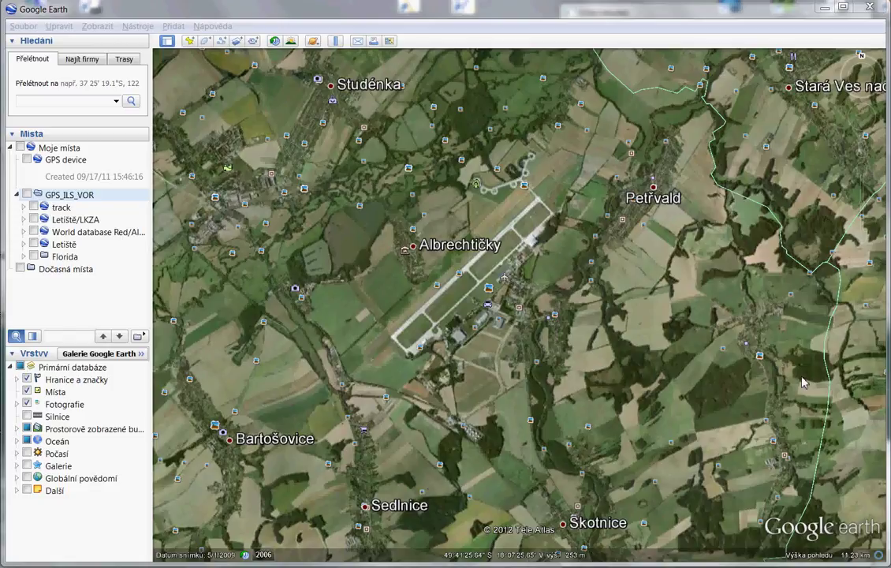
pyautogui.moveTo(859, 169)
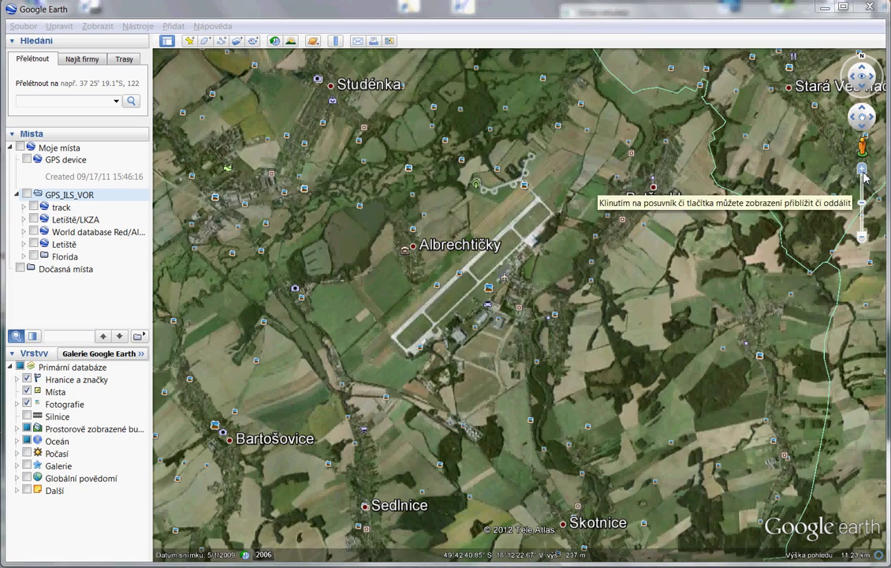
pyautogui.click(862, 170)
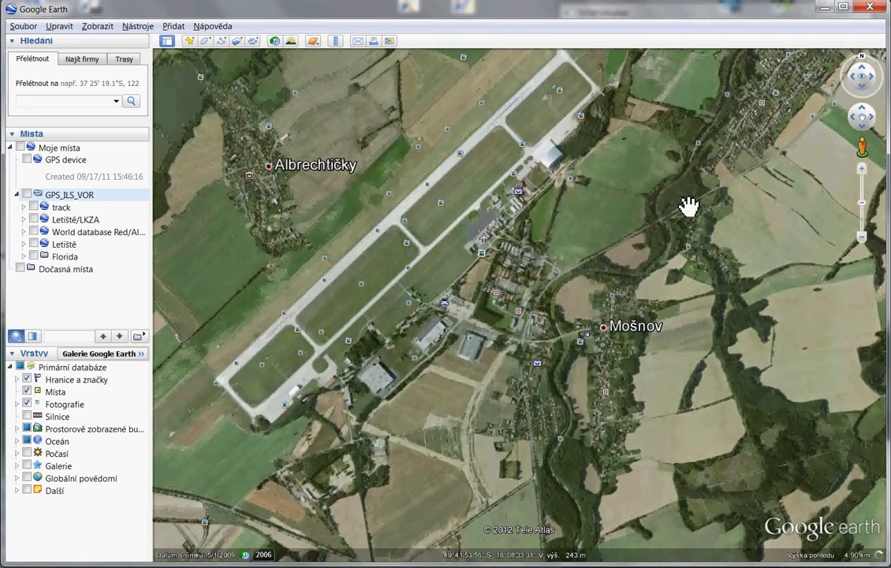
pyautogui.moveTo(686, 205); pyautogui.dragTo(718, 294)
pyautogui.click(863, 169)
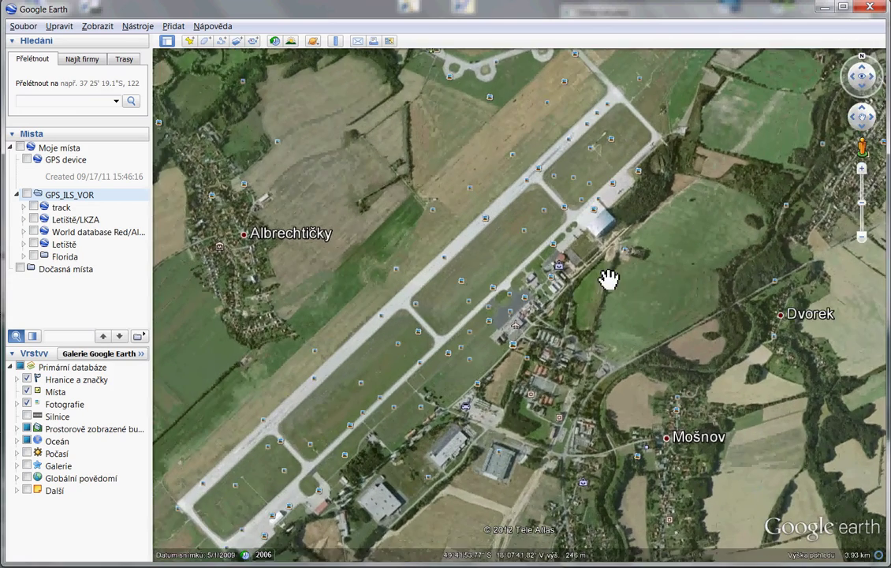
pyautogui.moveTo(606, 278); pyautogui.dragTo(672, 255)
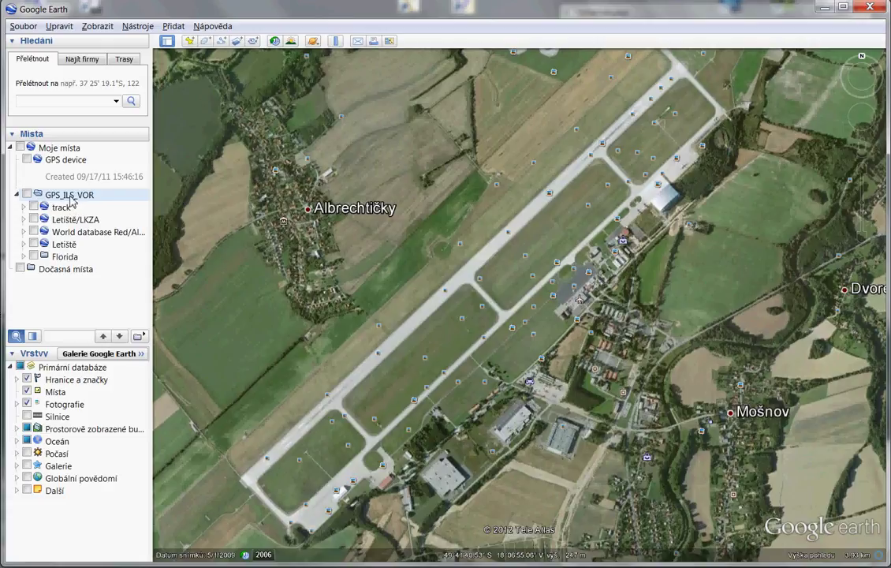
# Add a folder named "Simply create" inside the GPS_ILS_VOR folder.
pyautogui.rightClick(82, 197)
pyautogui.moveTo(103, 209)
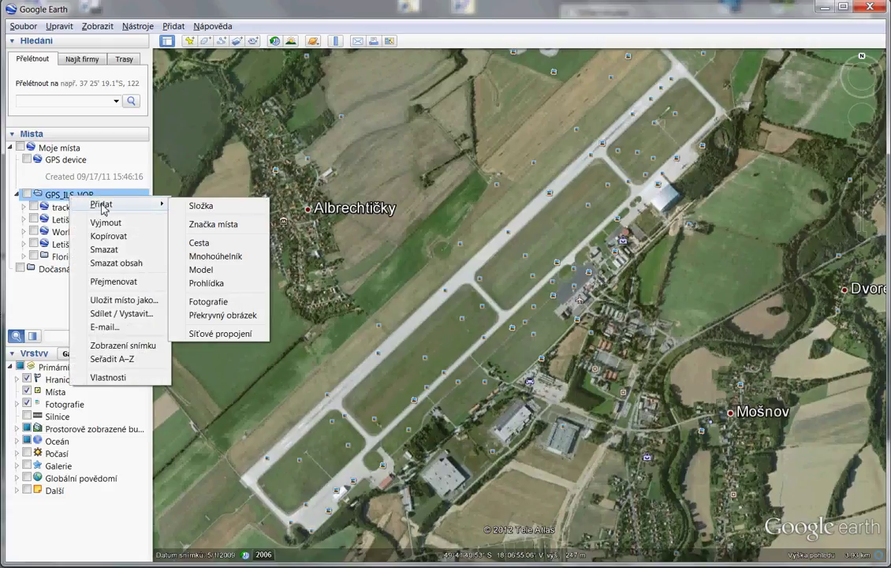
pyautogui.click(201, 207)
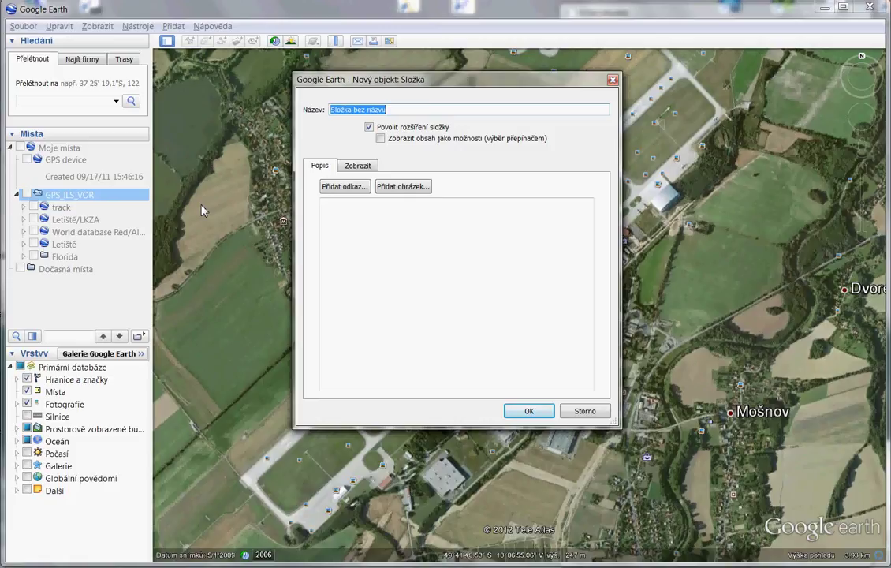
pyautogui.write('Simply create')
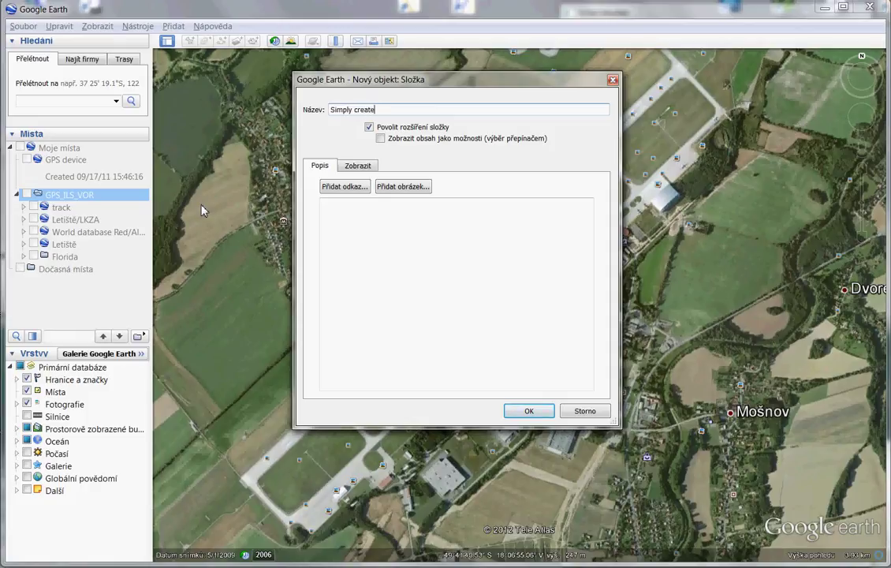
pyautogui.click(529, 412)
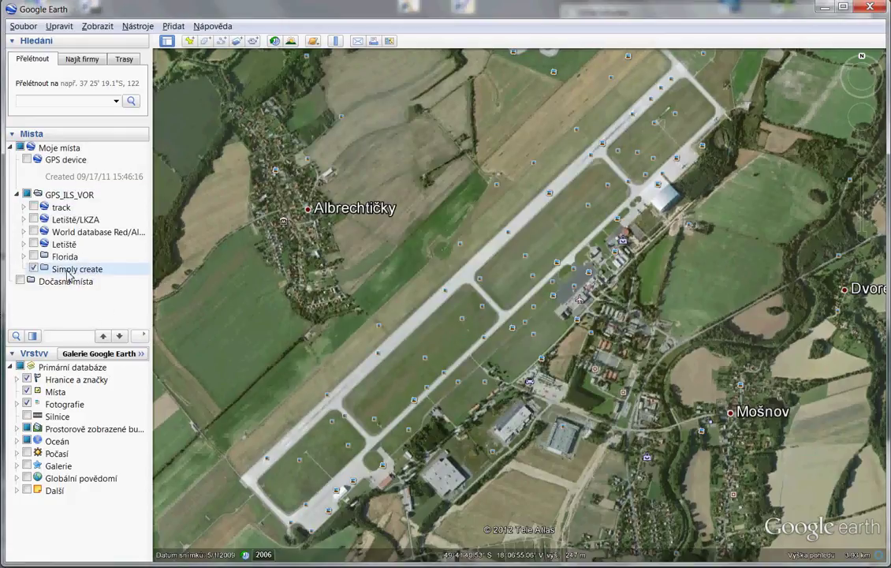
# Add a placemark named "LKMT OTA" to the Simply create folder, at the round clearing northwest of the runway (49°41'50.53", 18°6'32.76").
pyautogui.click(190, 44)
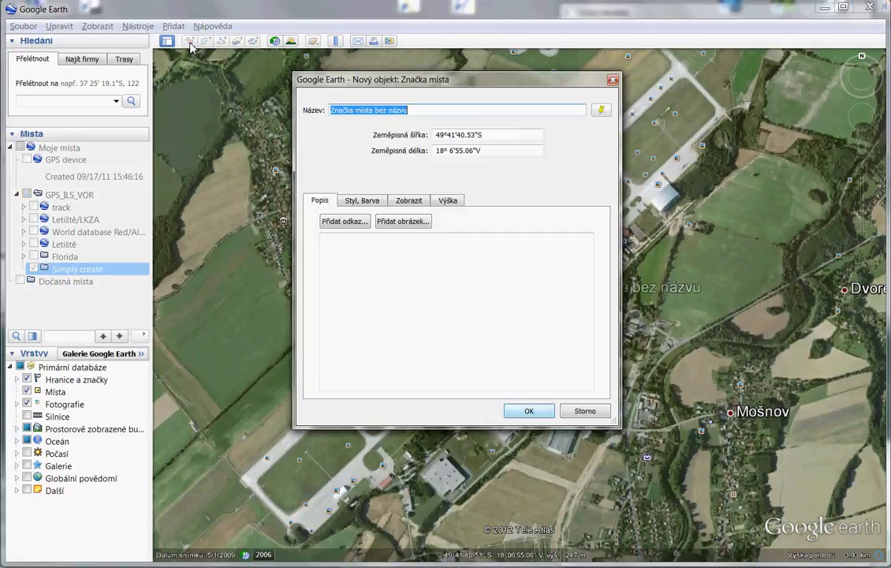
pyautogui.moveTo(483, 82); pyautogui.dragTo(199, 1)
pyautogui.moveTo(523, 305); pyautogui.dragTo(444, 258)
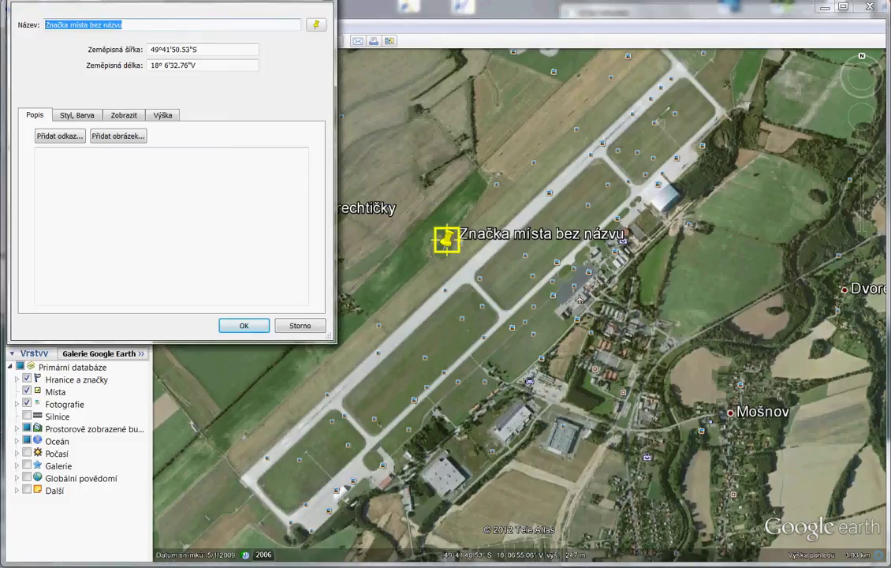
pyautogui.write('LK')
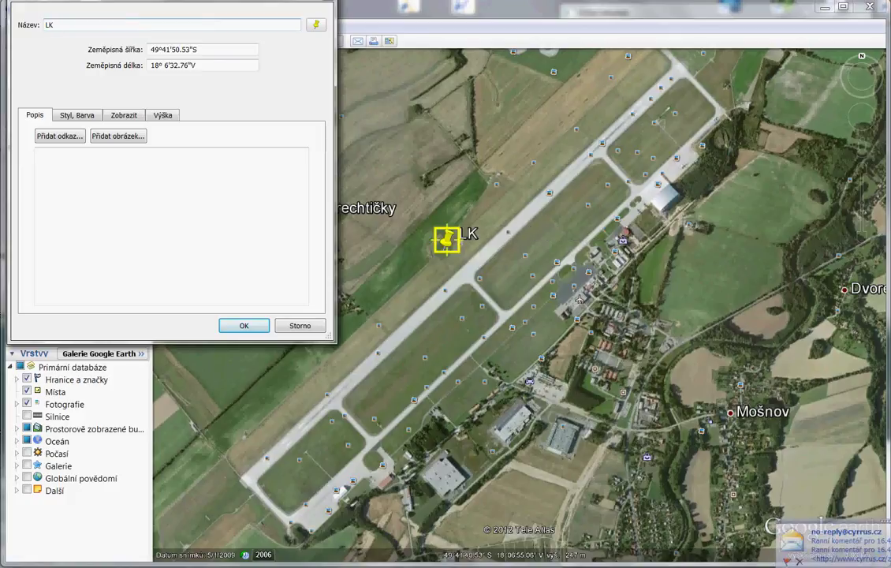
pyautogui.write('MT')
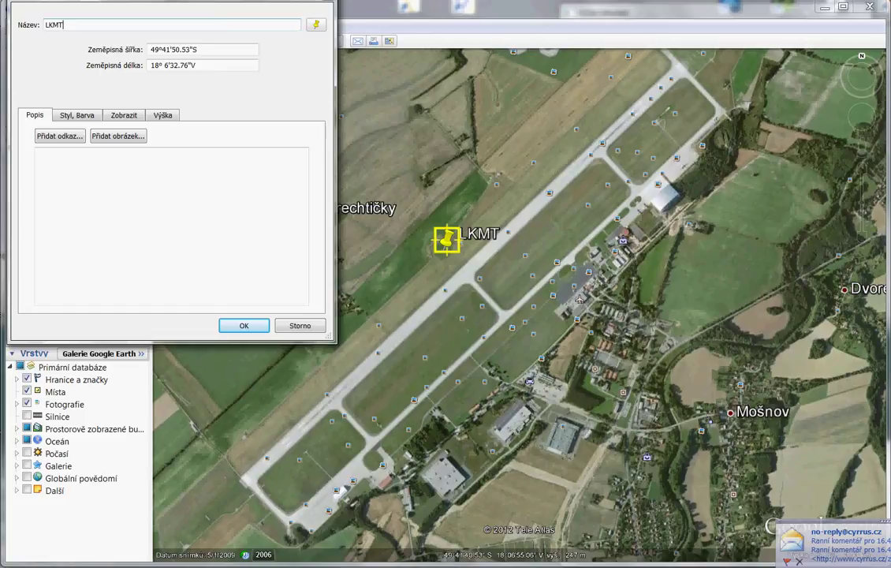
pyautogui.write(' OTA')
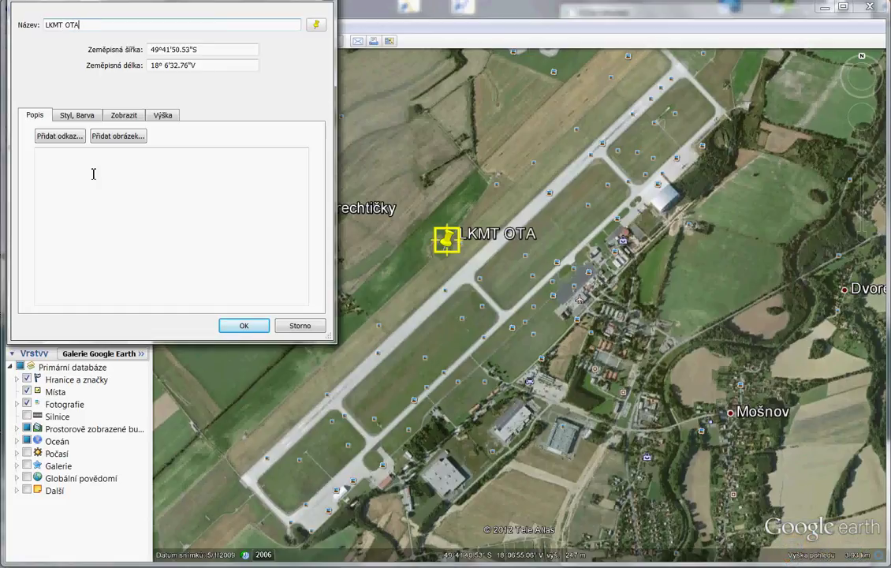
pyautogui.click(238, 325)
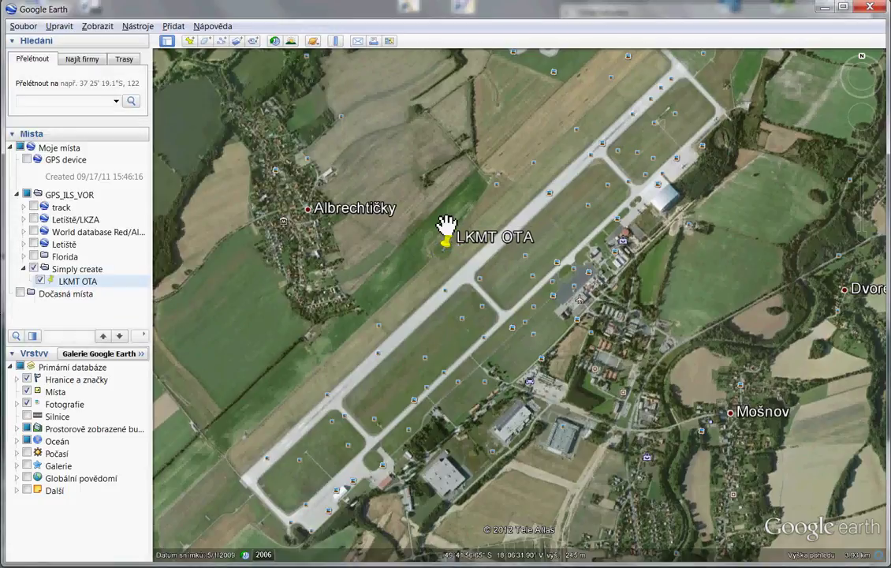
# Inspect the LKMT OTA placemark's position over the round clearing up close.
pyautogui.moveTo(863, 169)
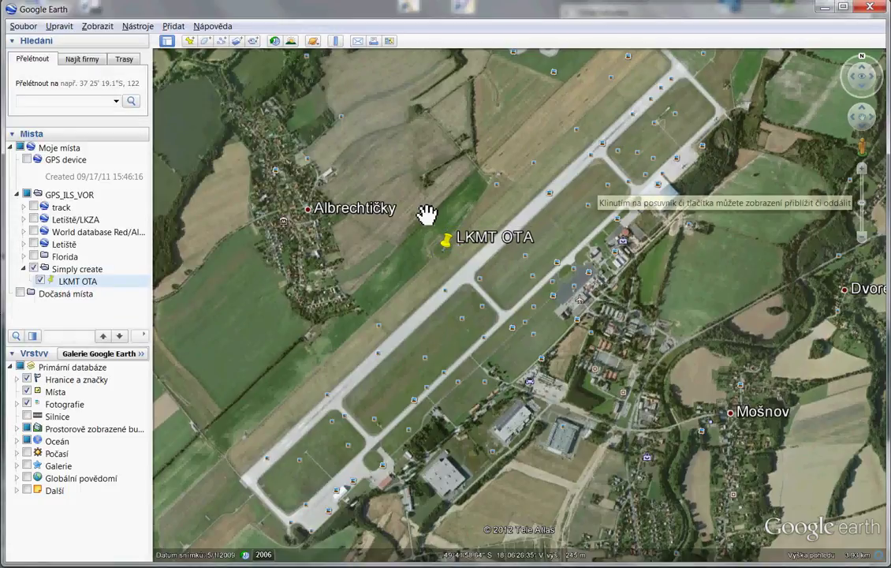
pyautogui.scroll(1, 436, 249)
pyautogui.scroll(3, 435, 249)
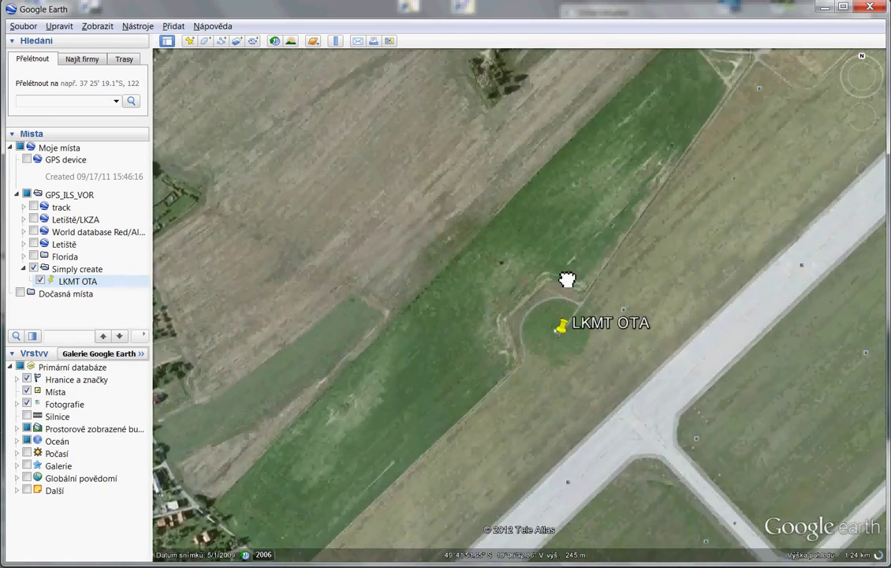
pyautogui.moveTo(567, 280); pyautogui.dragTo(575, 185)
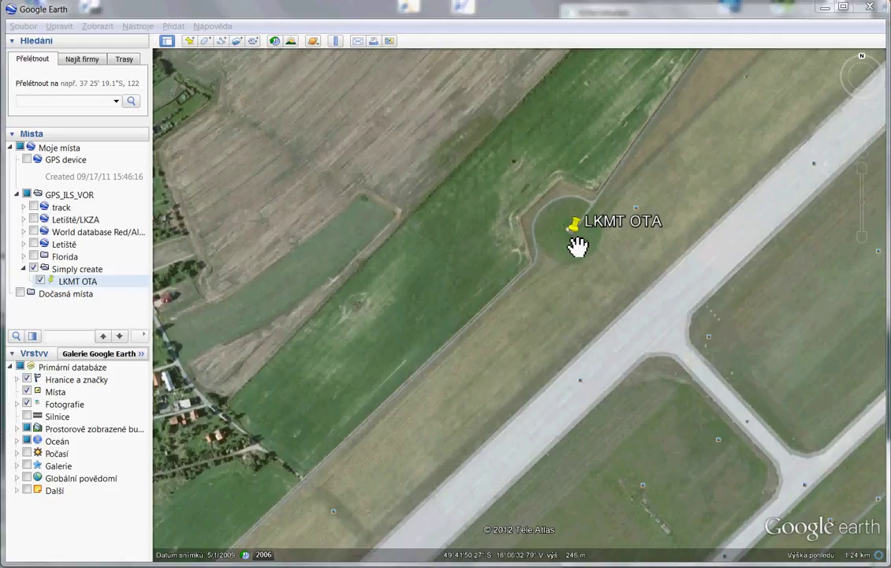
# Draw a ruler line about 3.49 km long along the runway from its southwestern end to its northeastern end.
pyautogui.click(862, 244)
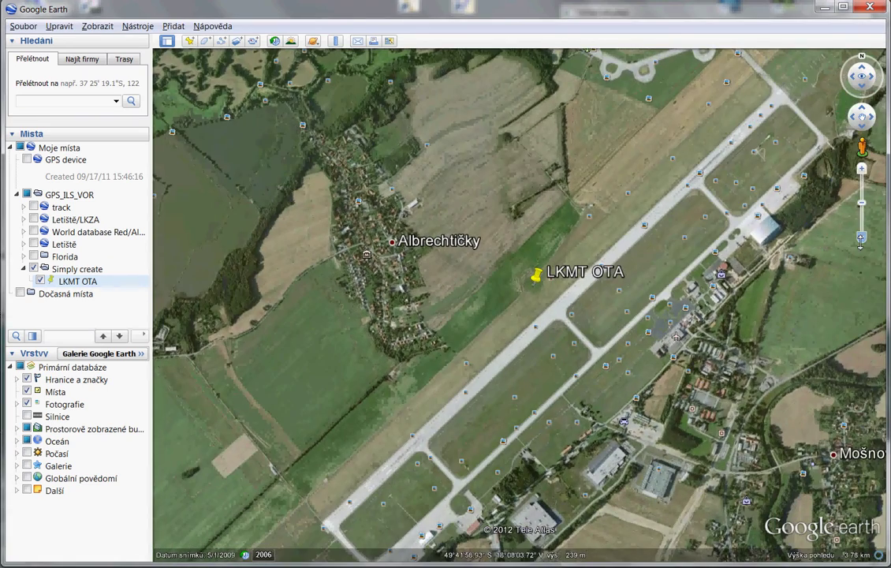
pyautogui.moveTo(634, 180); pyautogui.dragTo(629, 163)
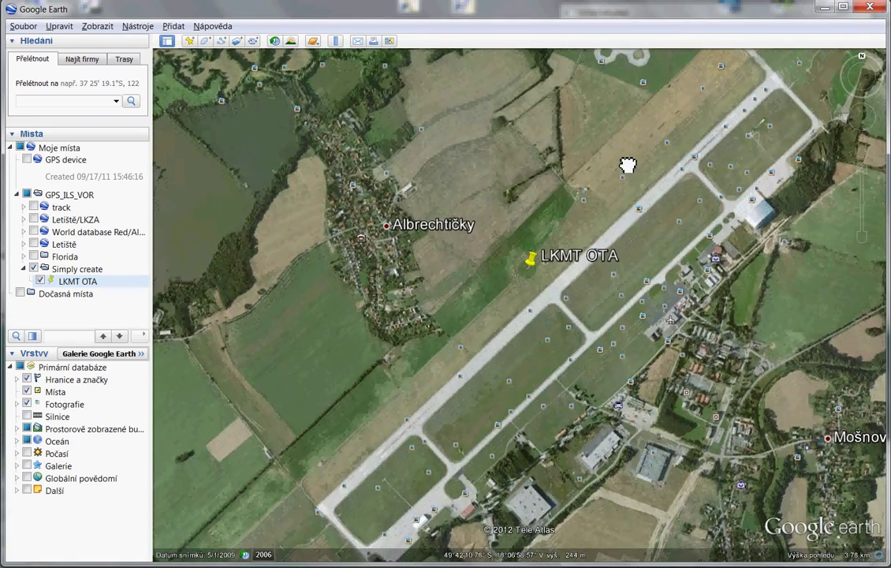
pyautogui.click(339, 42)
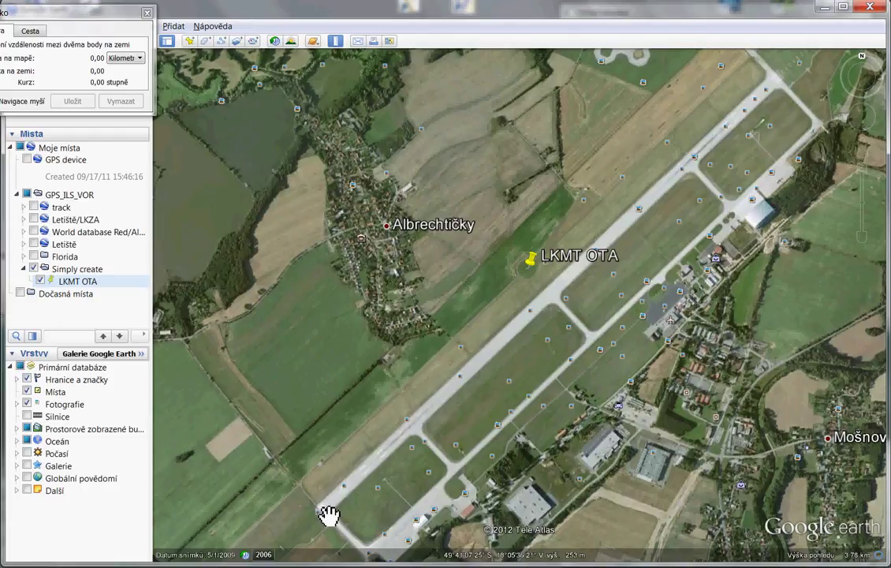
pyautogui.click(322, 510)
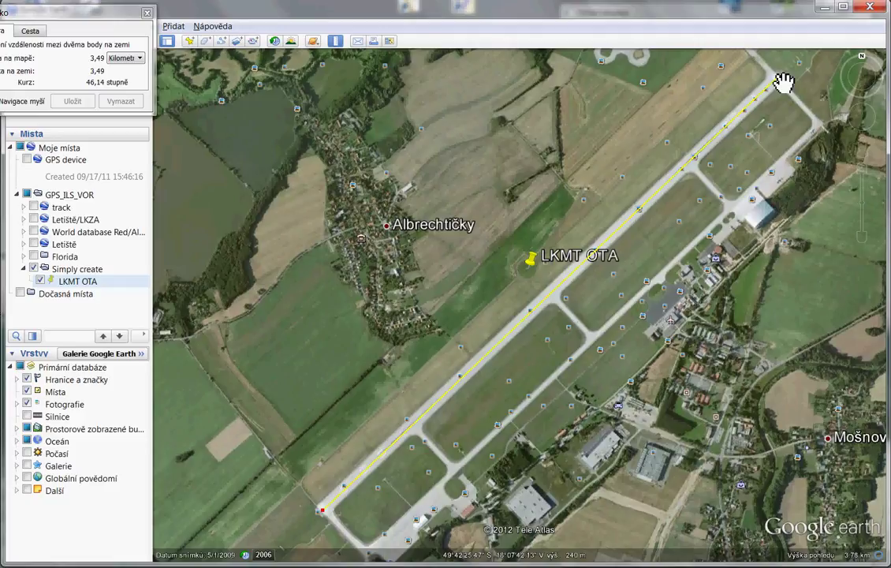
pyautogui.click(777, 80)
pyautogui.moveTo(124, 13); pyautogui.dragTo(395, 109)
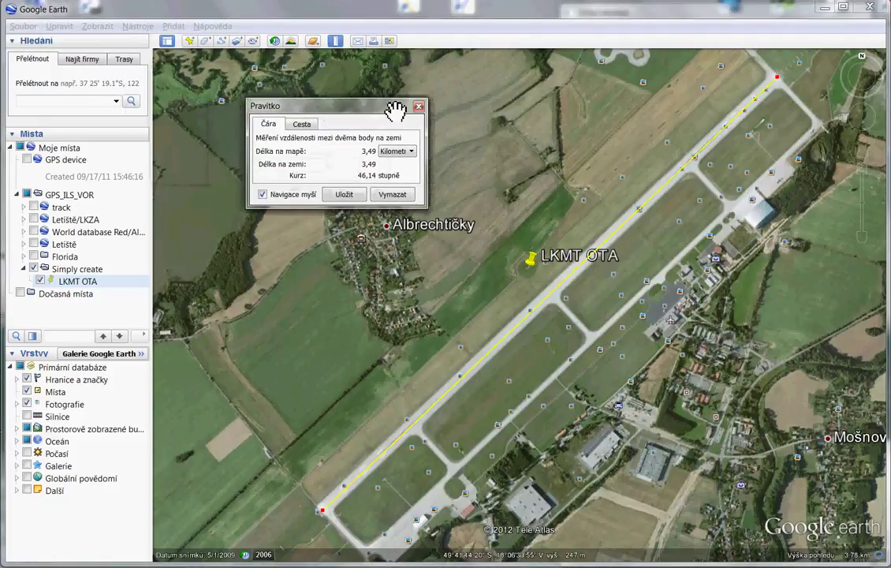
# Save the ruler line as a path named "LKMT RWY 04" in the Simply create folder.
pyautogui.click(349, 196)
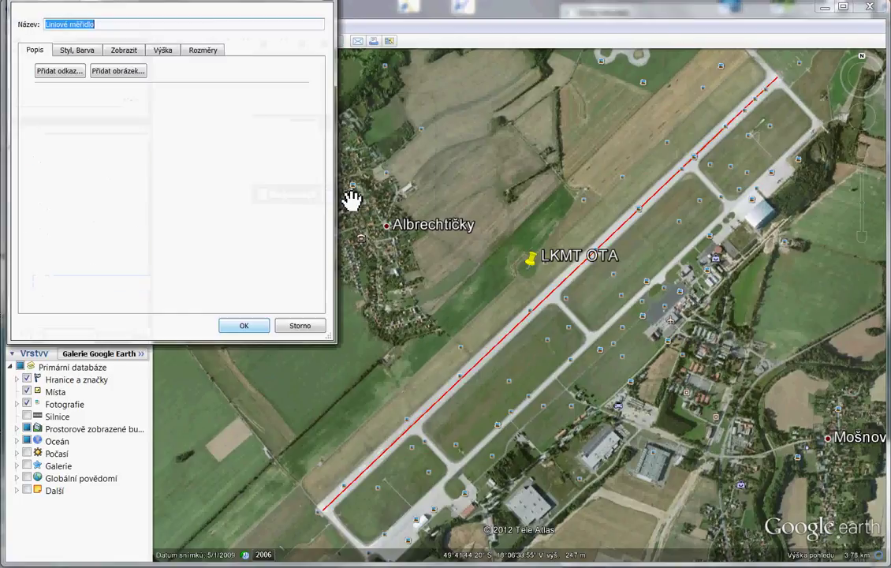
pyautogui.write('LK')
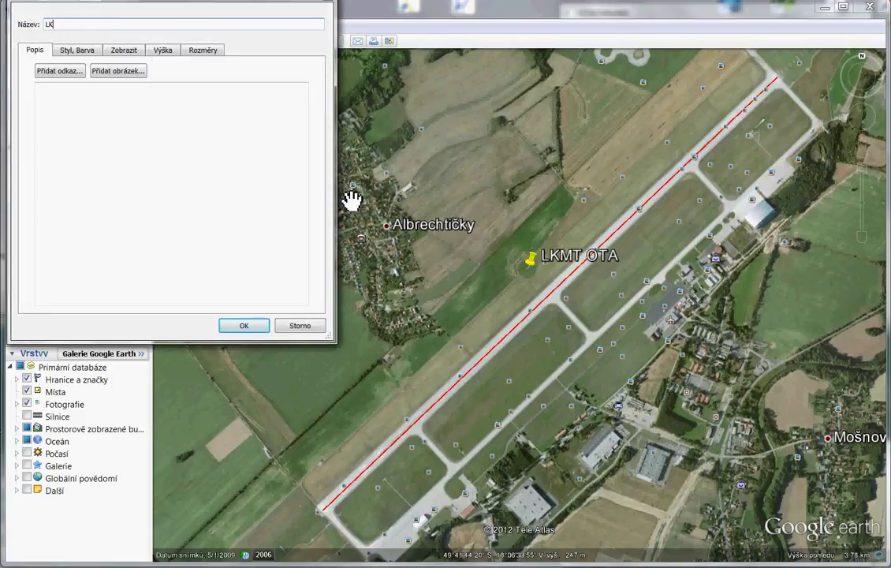
pyautogui.write('MT RWY 04')
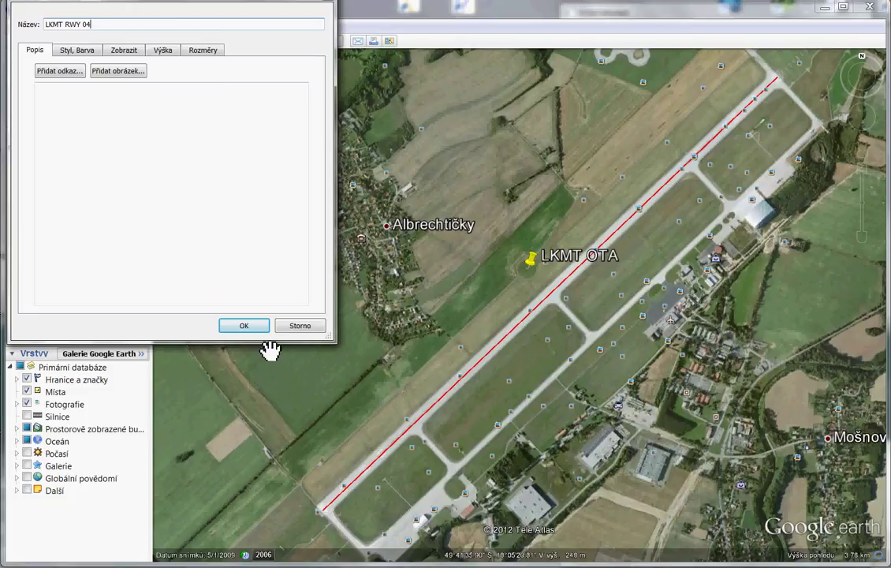
pyautogui.click(252, 325)
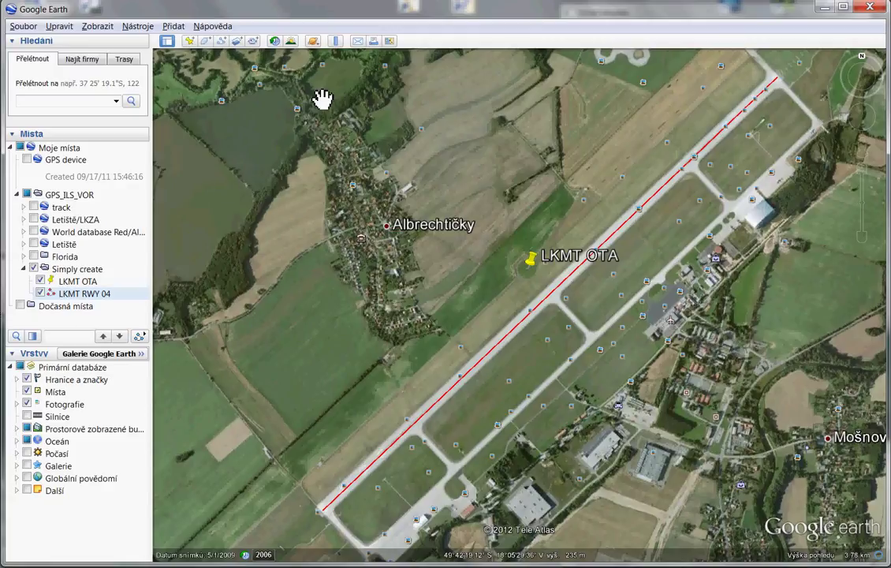
# Draw a ruler line about 3.50 km long along the runway from its northeastern end to its southwestern end.
pyautogui.click(338, 42)
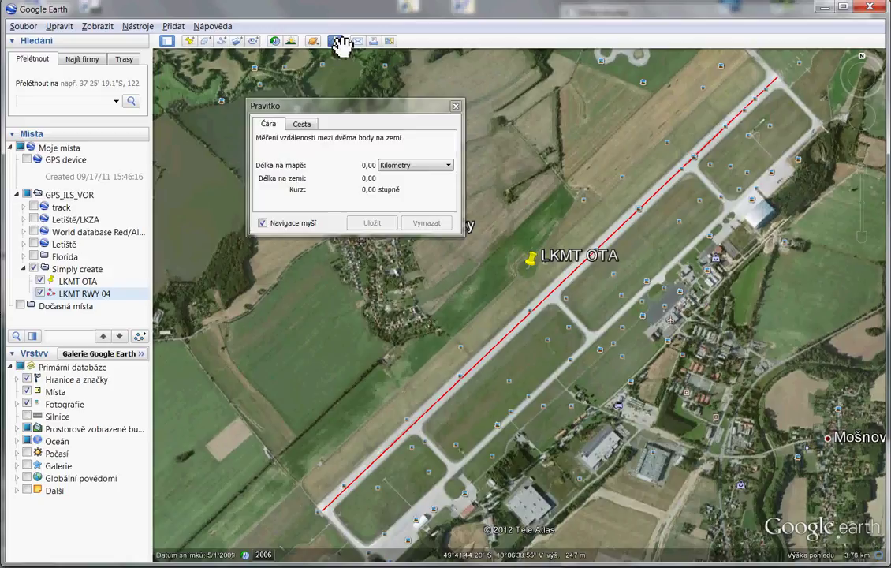
pyautogui.click(778, 78)
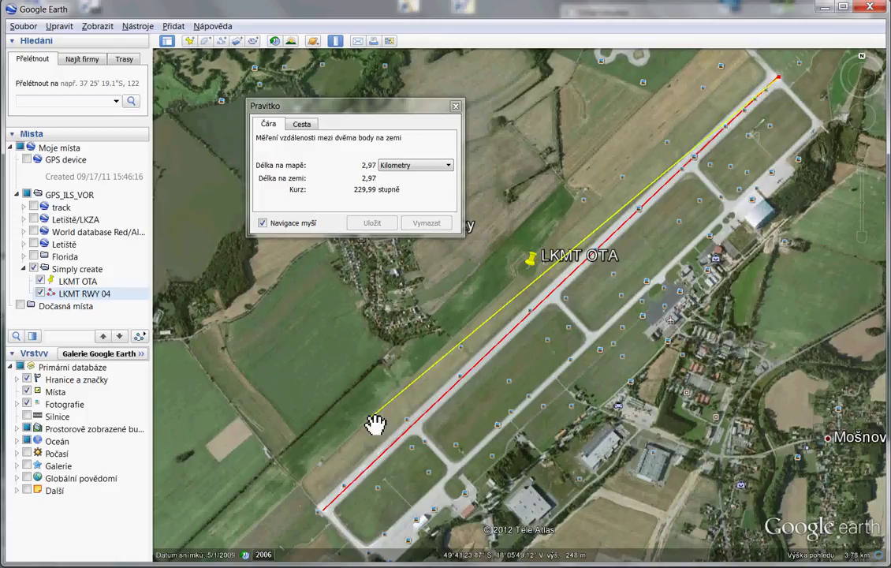
pyautogui.click(329, 512)
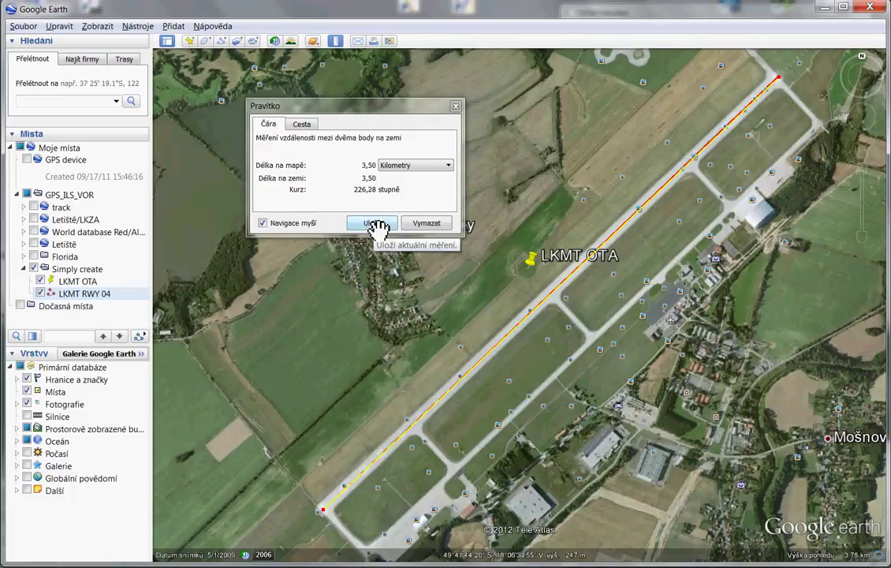
# Save the reverse-direction ruler line as a path named "LKMT RWY 22" in the Simply create folder.
pyautogui.click(371, 223)
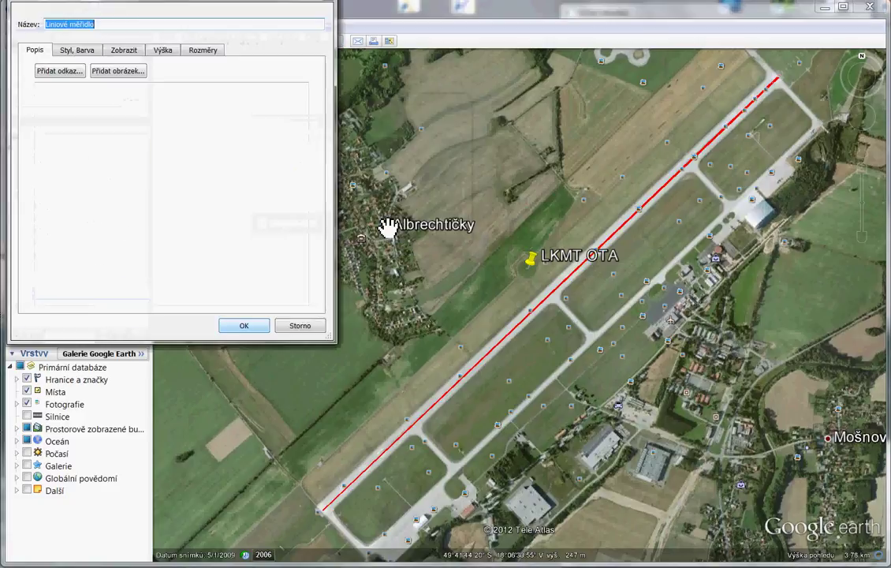
pyautogui.write('LKMT')
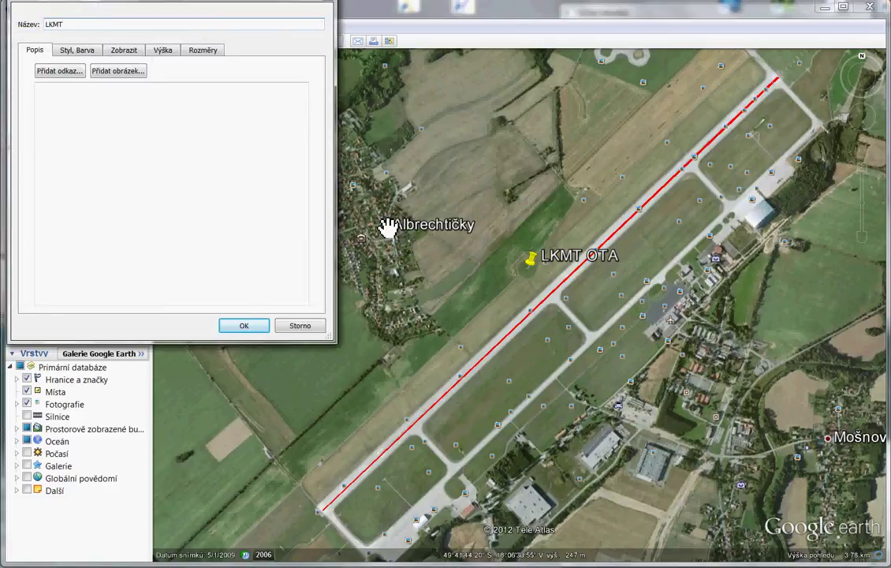
pyautogui.write(' RWY 22')
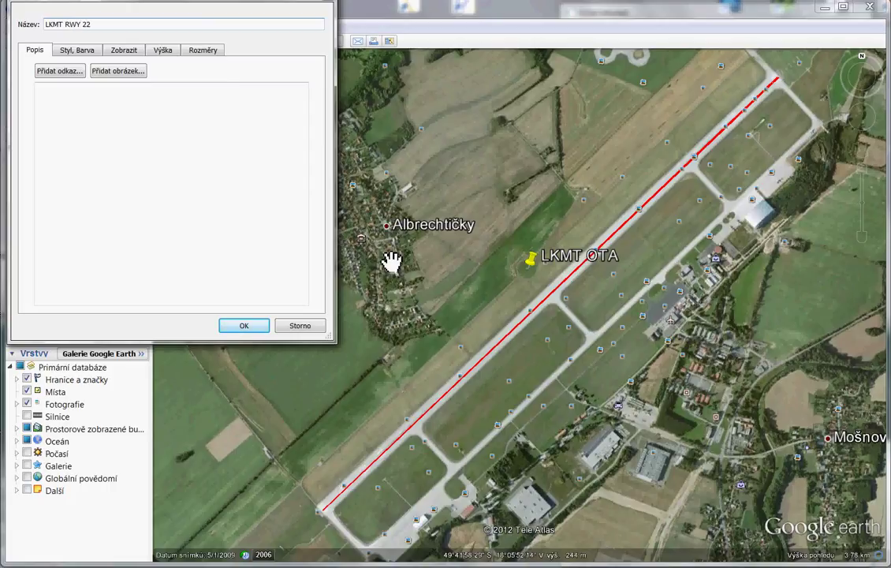
pyautogui.click(245, 329)
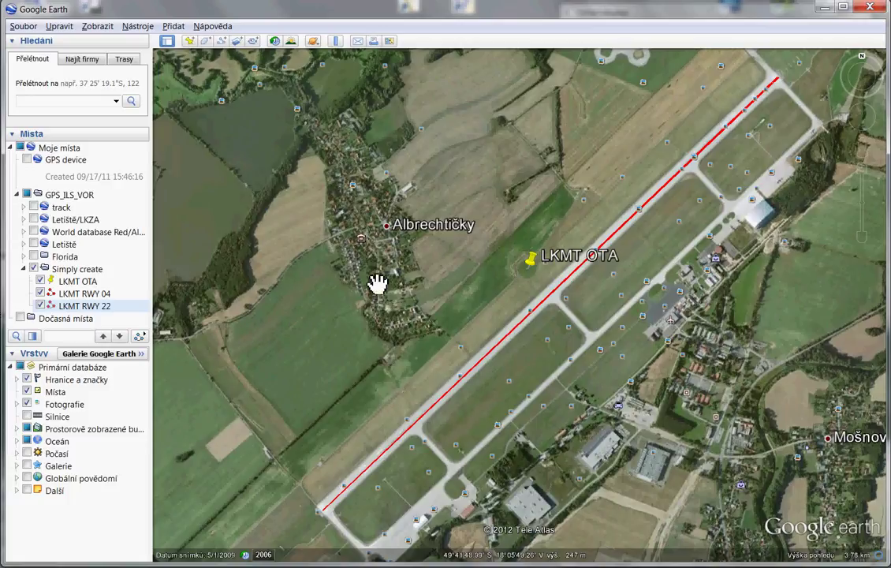
# Export the Simply create folder in Kml format as "Simply create.kml" to C:\Android\KML.
pyautogui.rightClick(77, 271)
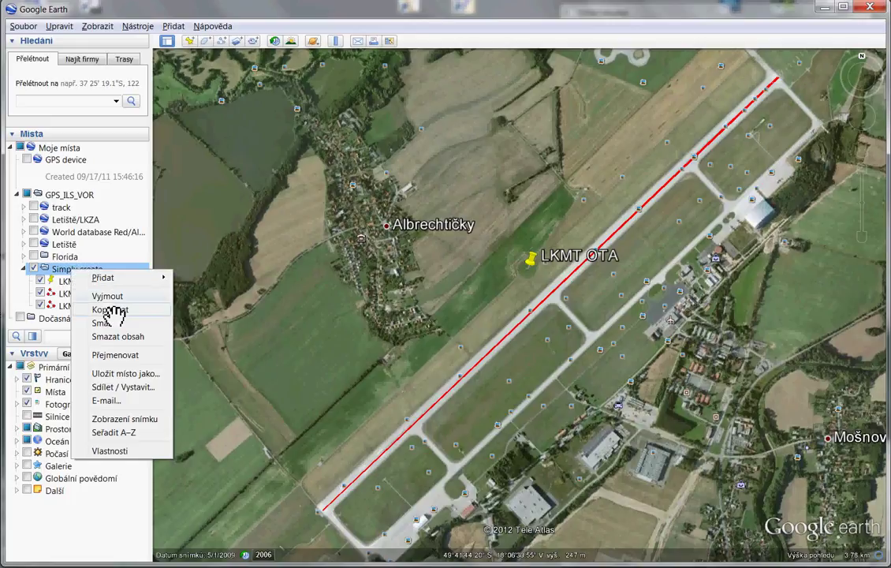
pyautogui.click(126, 373)
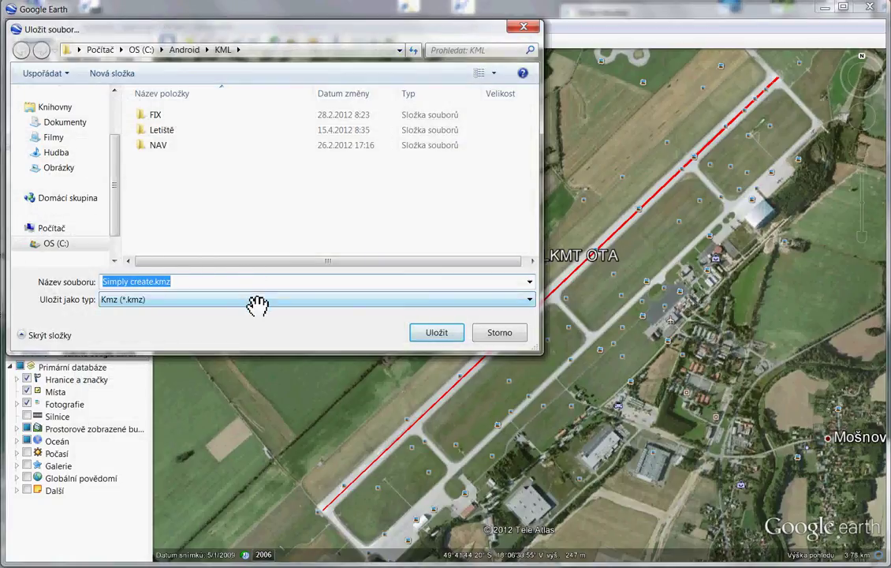
pyautogui.click(258, 303)
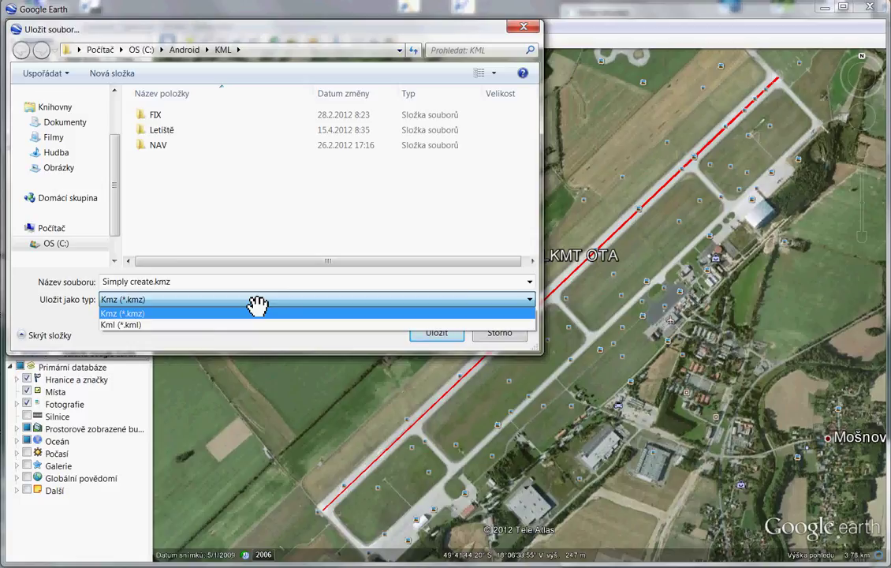
pyautogui.click(151, 326)
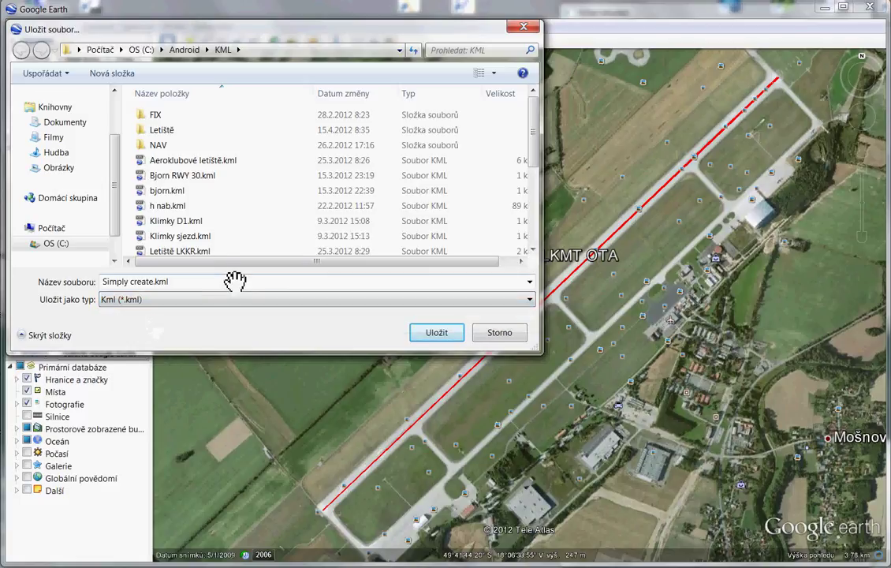
pyautogui.click(438, 333)
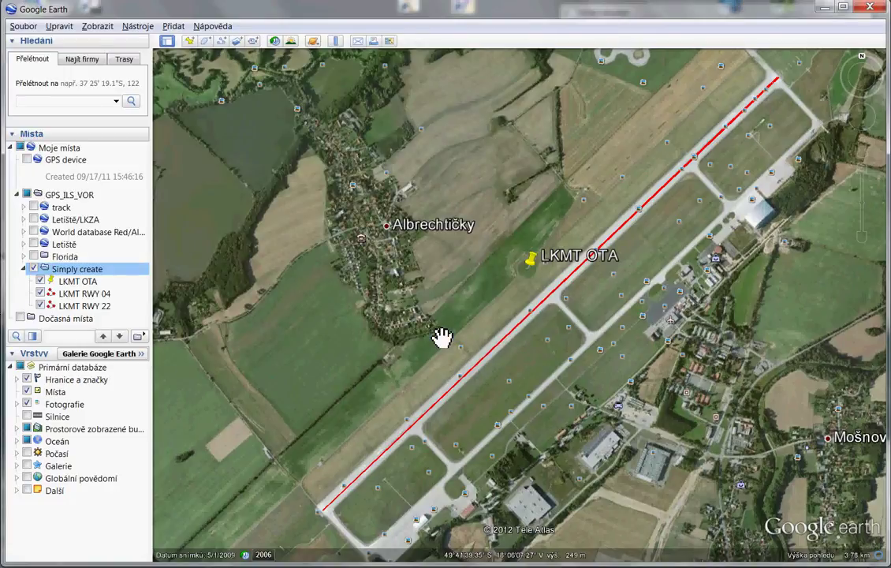
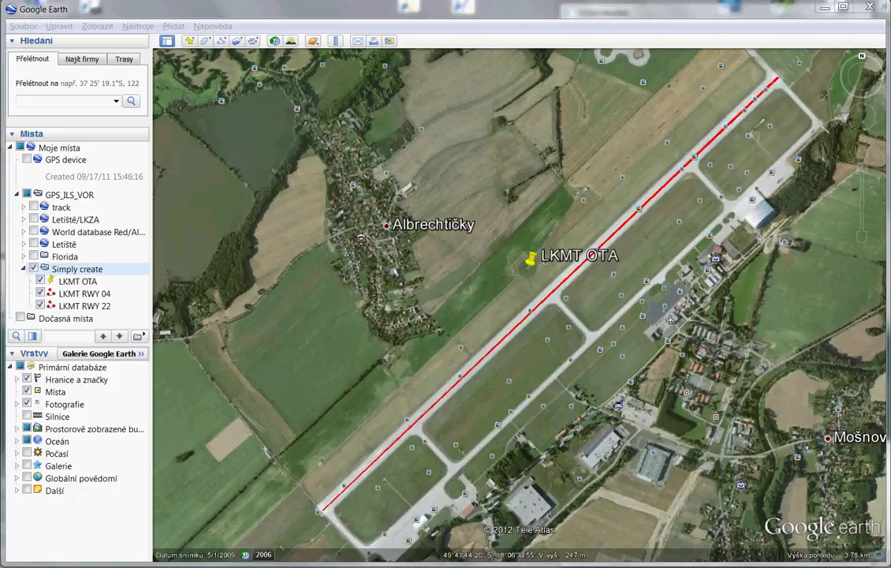
# Switch to the GPS_ILS_VOR app in the Android emulator and add a folder named "Test" to the navigation item list.
pyautogui.hotkey('alt', 'Tab')
pyautogui.hotkey('alt', 'Tab')
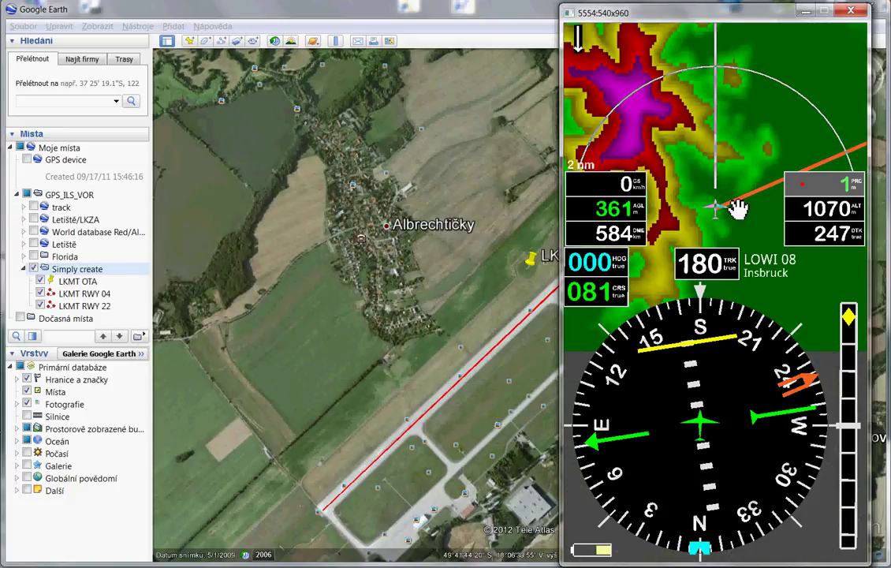
pyautogui.click(726, 287)
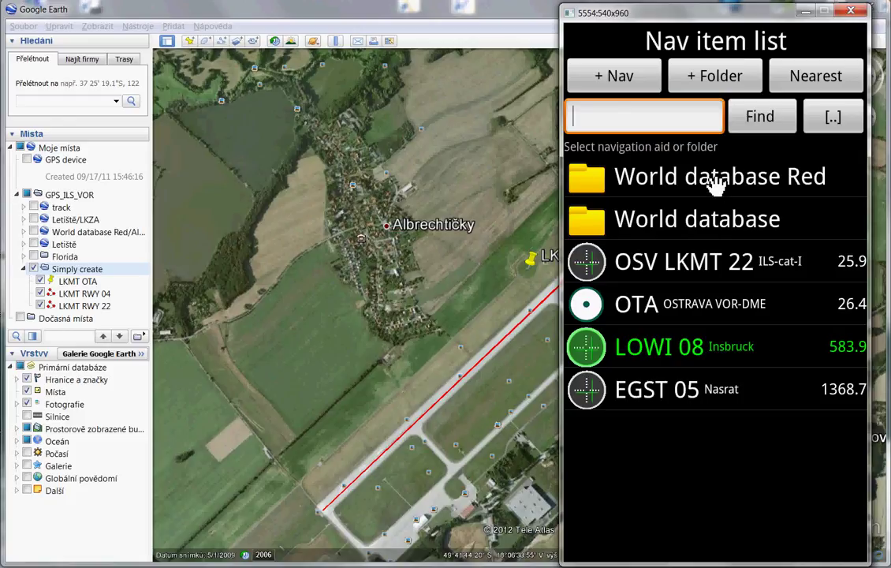
pyautogui.click(717, 78)
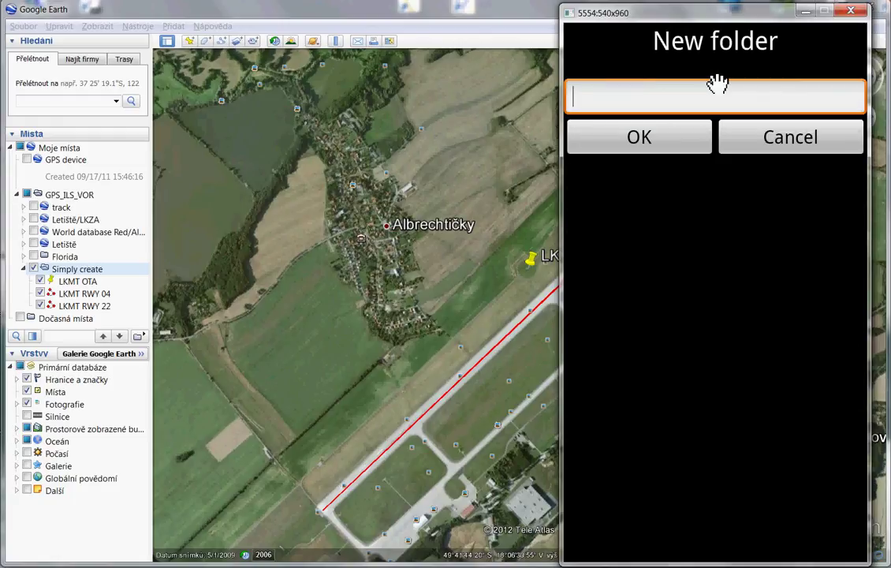
pyautogui.write('Test')
pyautogui.click(663, 143)
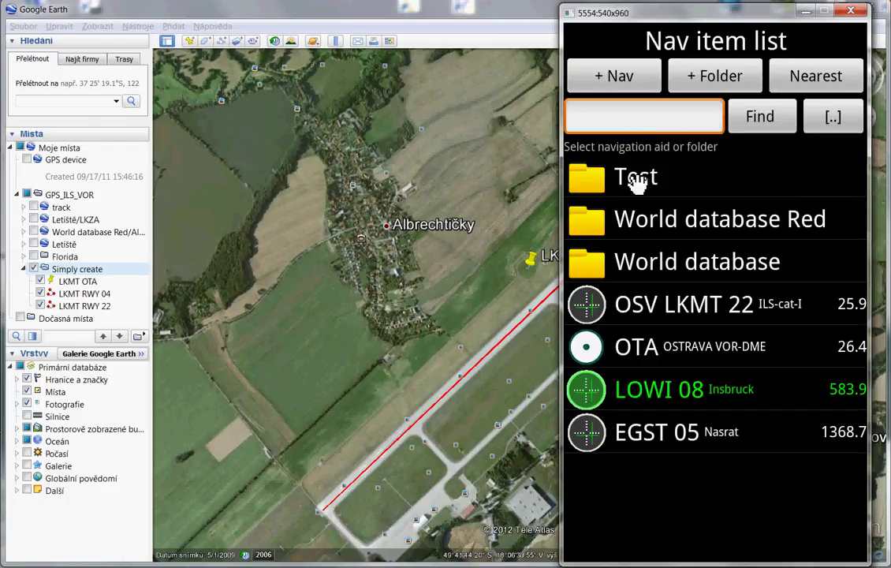
# Import Simply create.kml from /sdcard/GPS_ILS_VOR into the Test folder, with same-name items overwritten.
pyautogui.click(636, 180)
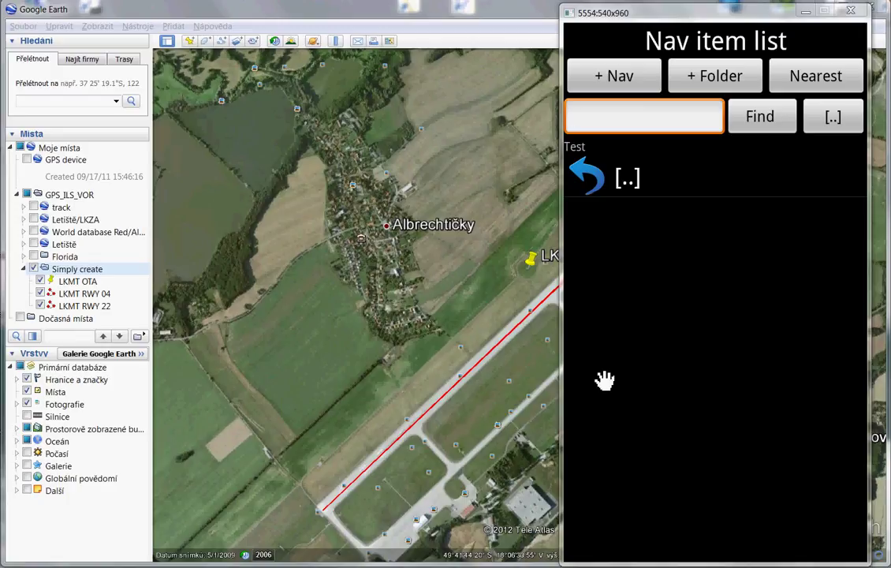
pyautogui.press('F2')
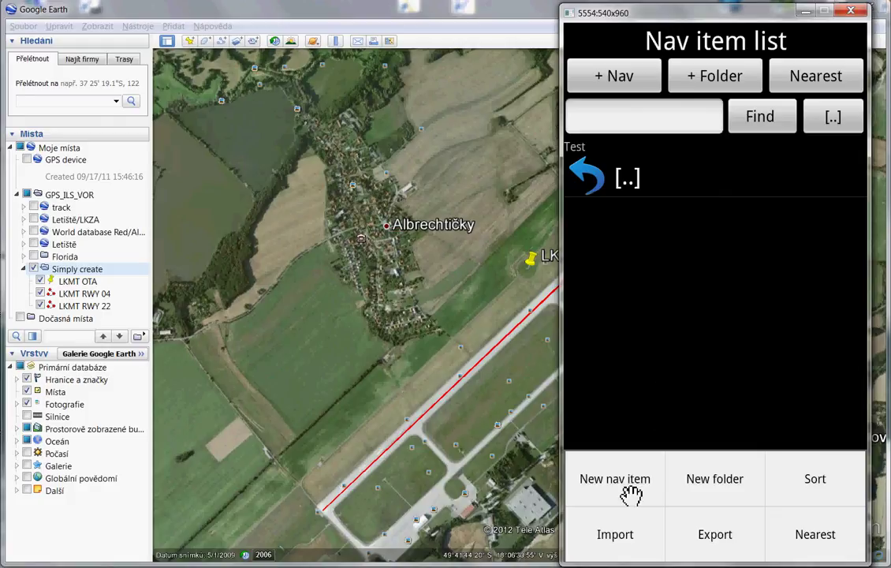
pyautogui.click(617, 534)
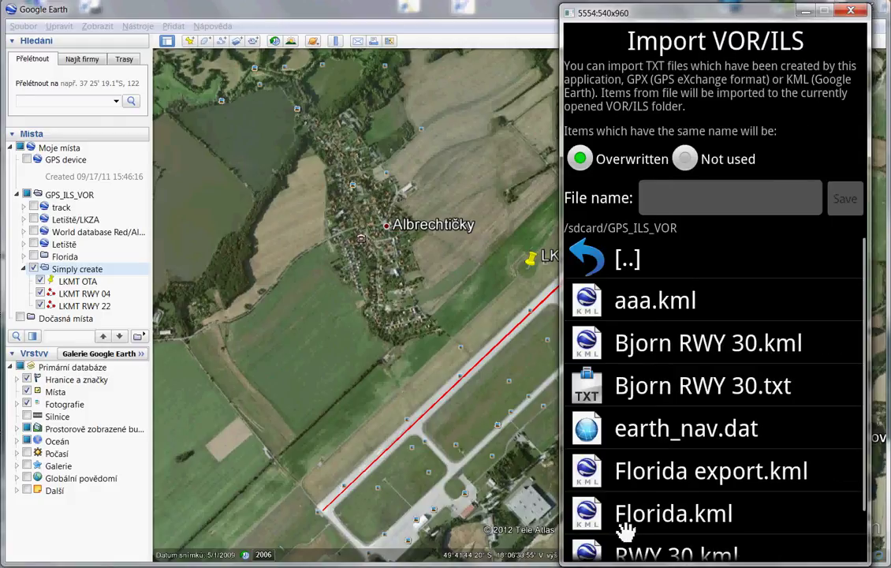
pyautogui.moveTo(799, 316); pyautogui.dragTo(804, 247)
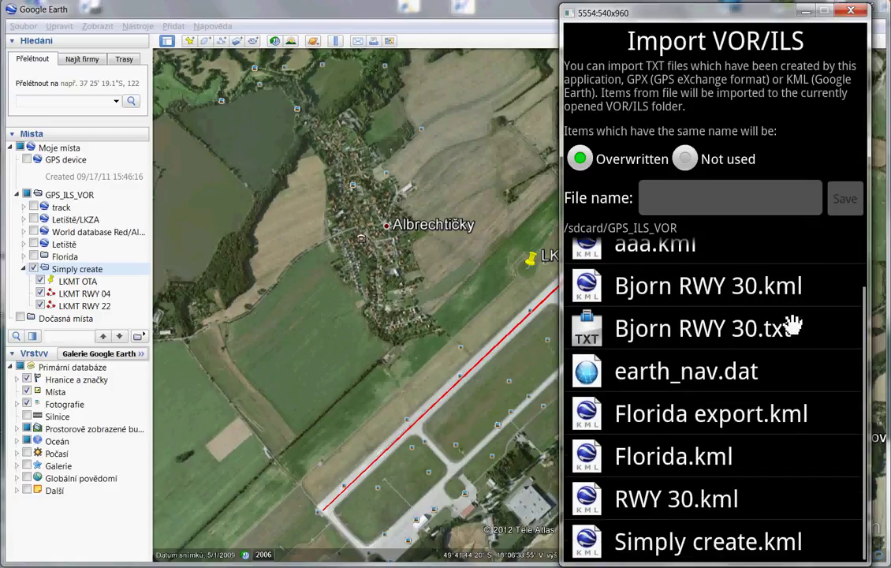
pyautogui.click(666, 542)
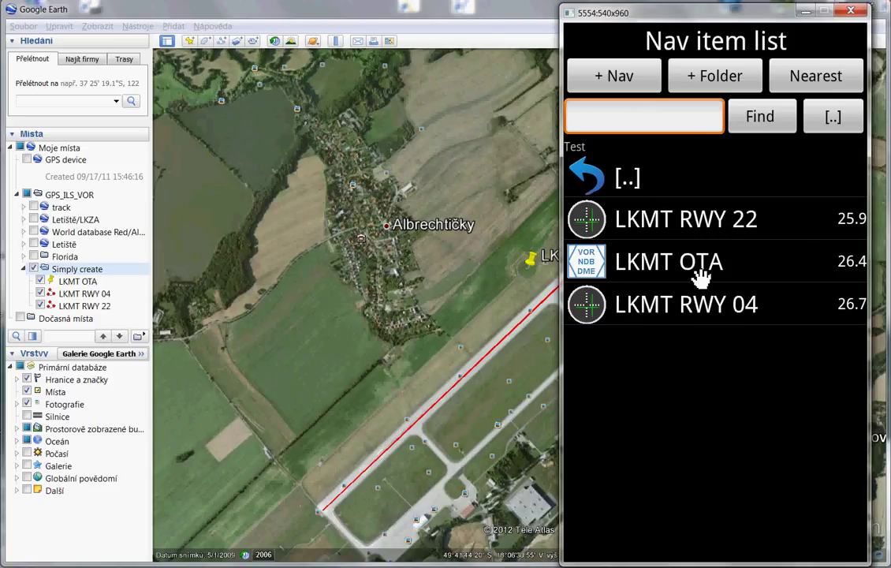
# Review the imported LKMT RWY 22 item's coordinates and ILS runway parameters, and save it before leaving the Test folder.
pyautogui.click(676, 221)
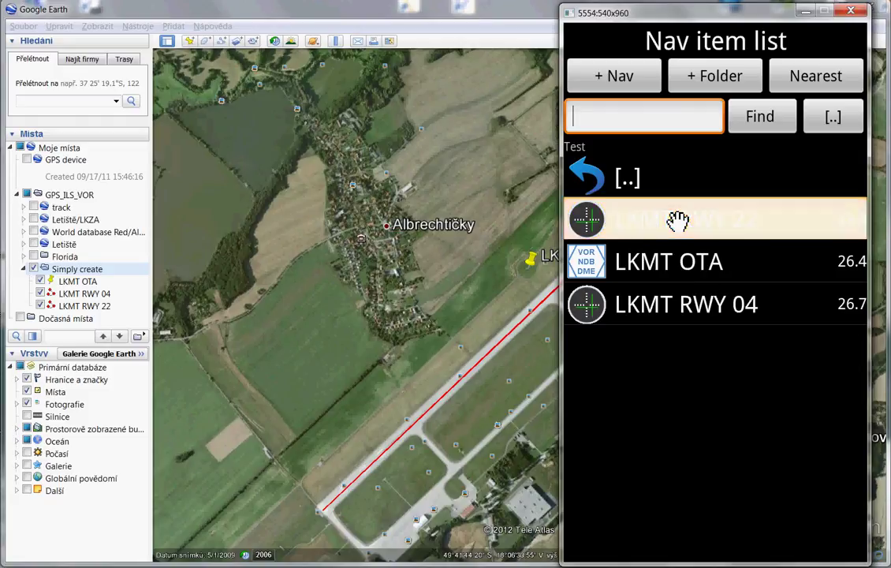
pyautogui.click(641, 262)
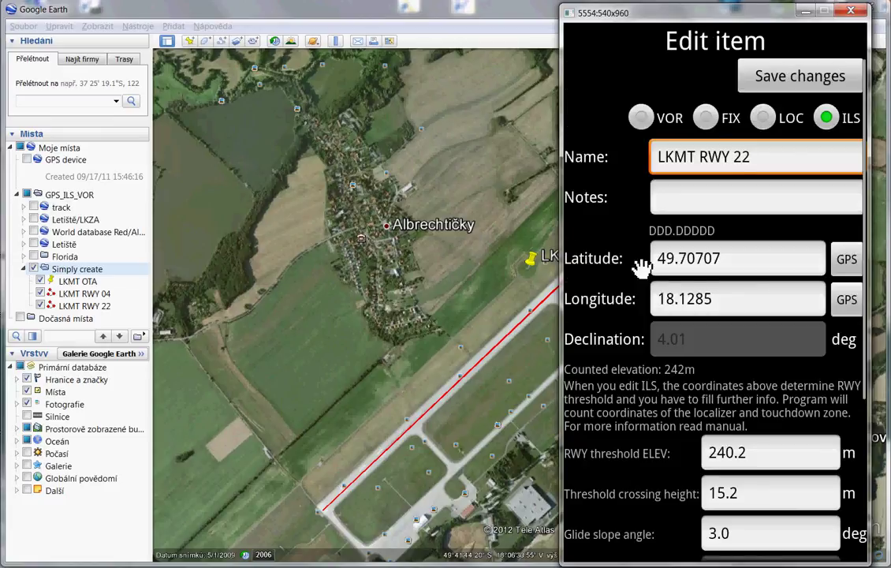
pyautogui.moveTo(642, 343); pyautogui.dragTo(643, 175)
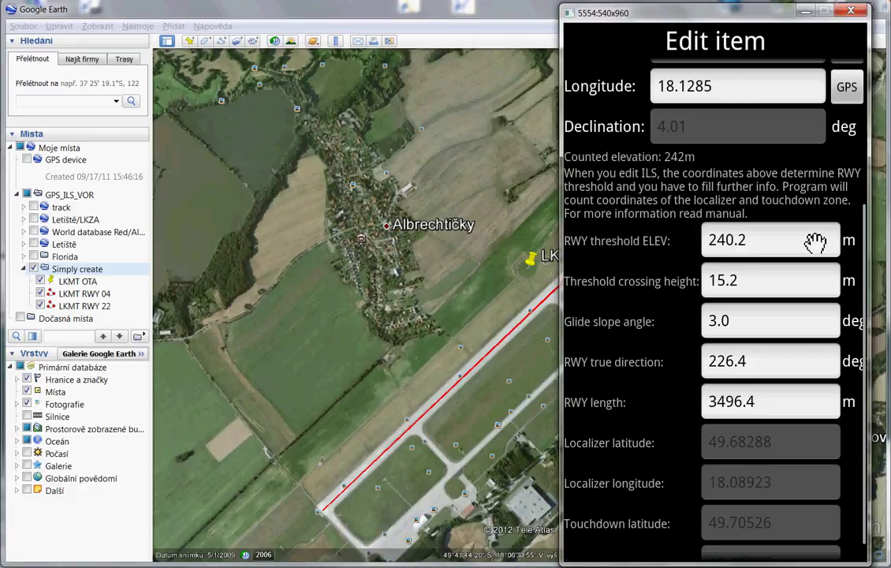
pyautogui.moveTo(617, 248); pyautogui.dragTo(678, 436)
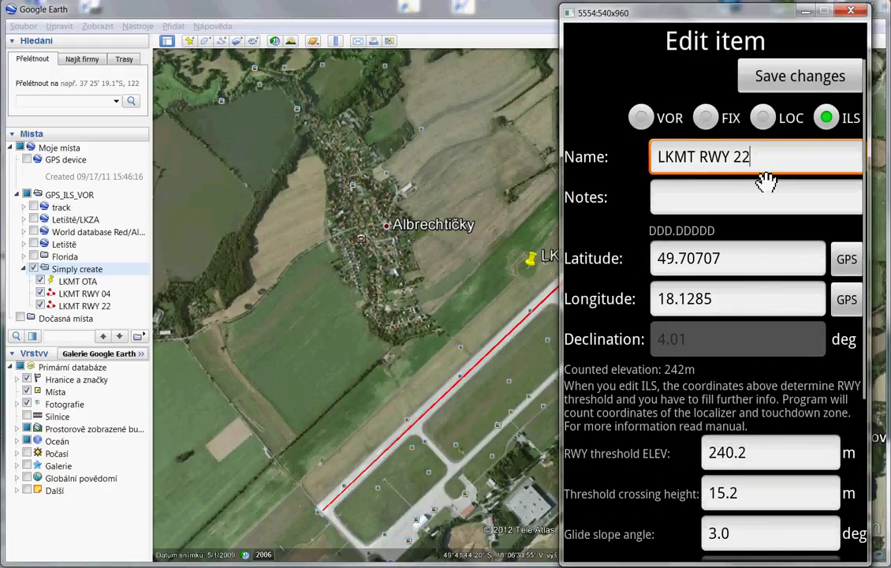
pyautogui.click(799, 79)
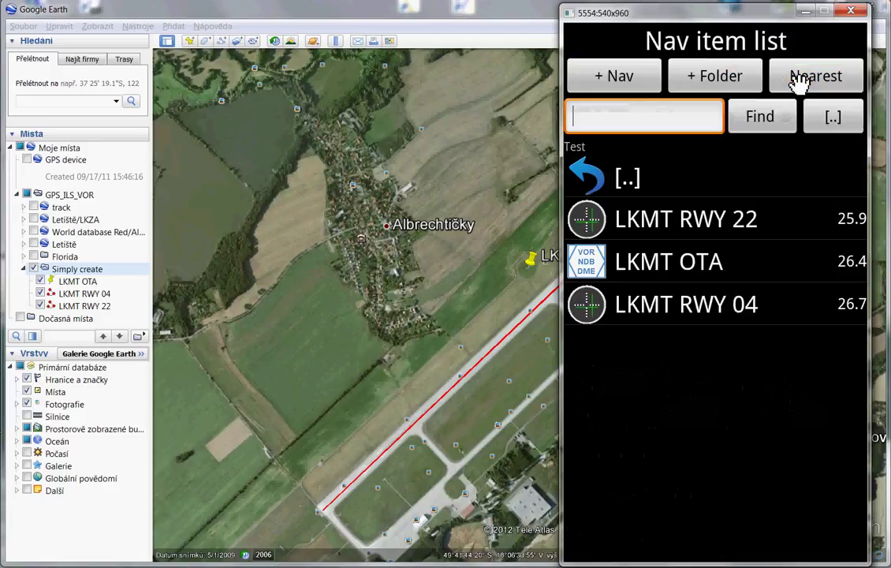
pyautogui.click(832, 118)
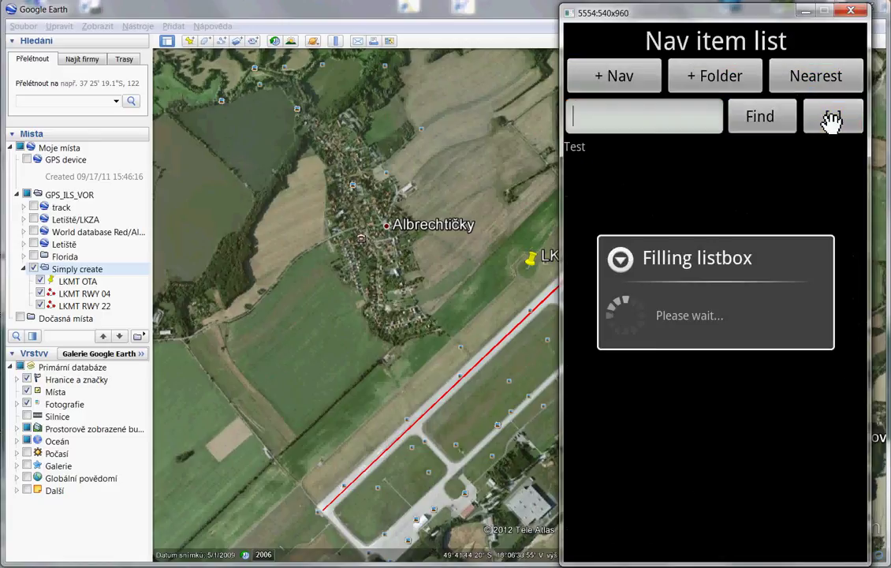